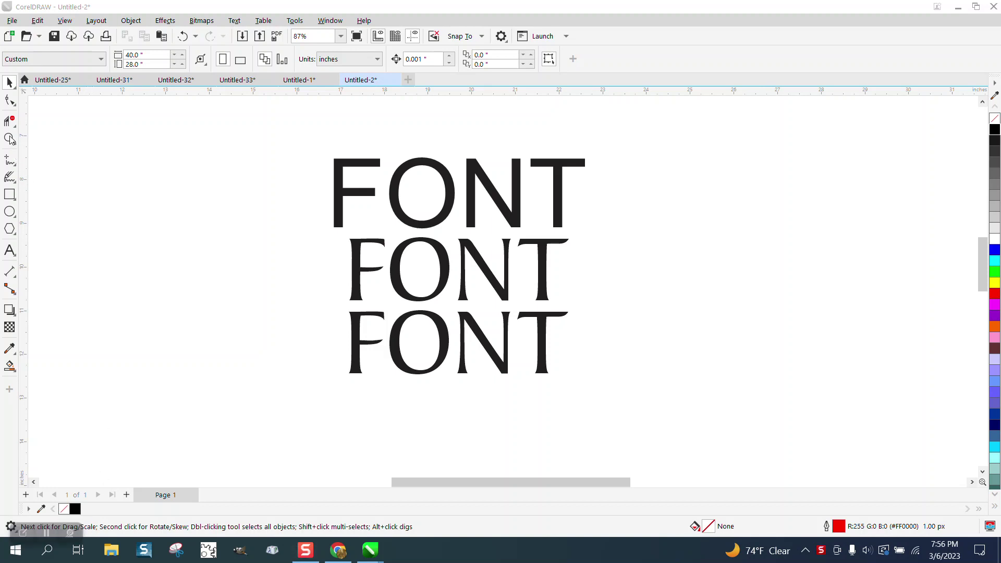
Zoom in on the three words and set the top Arial FONT word to Bold.
click(10, 139)
drag(309, 144, 629, 385)
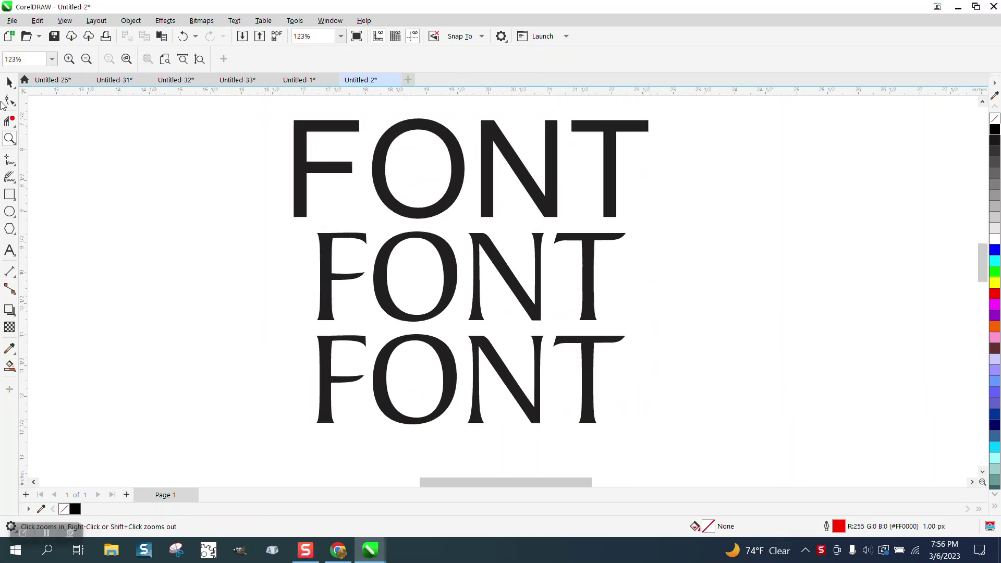
click(10, 83)
mouse_move(342, 131)
mouse_down()
mouse_move(379, 140)
mouse_move(346, 127)
mouse_up()
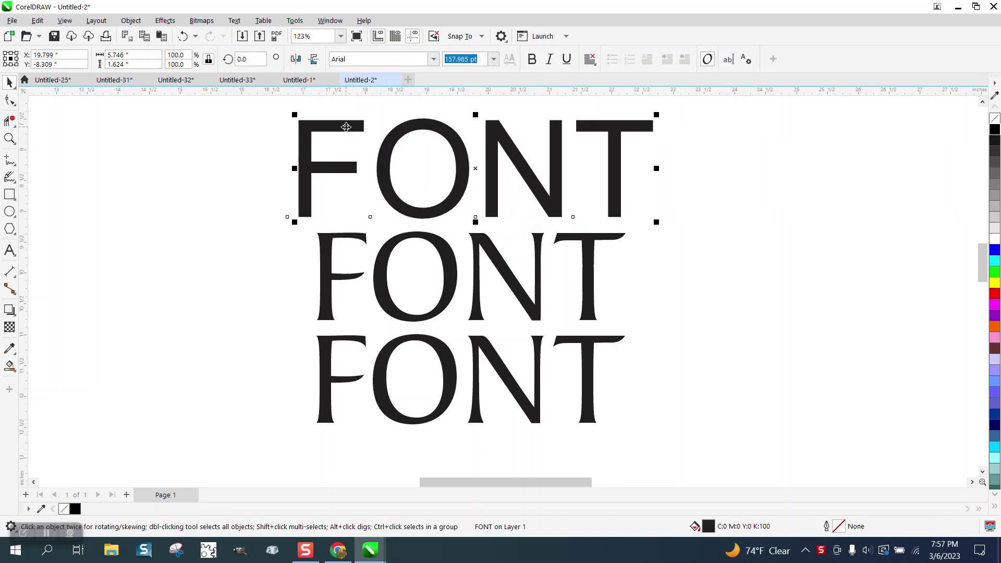
click(348, 60)
click(533, 59)
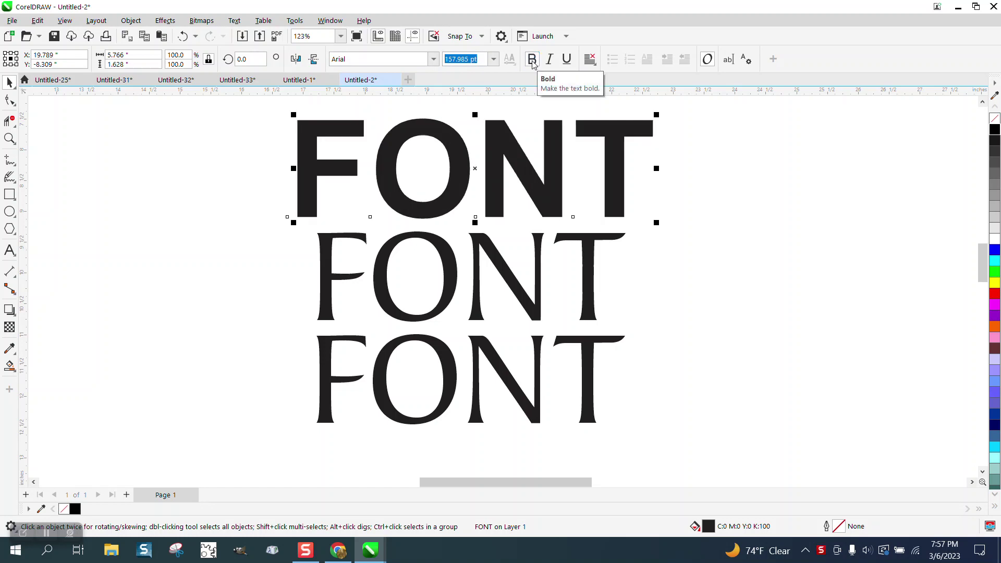
click(498, 270)
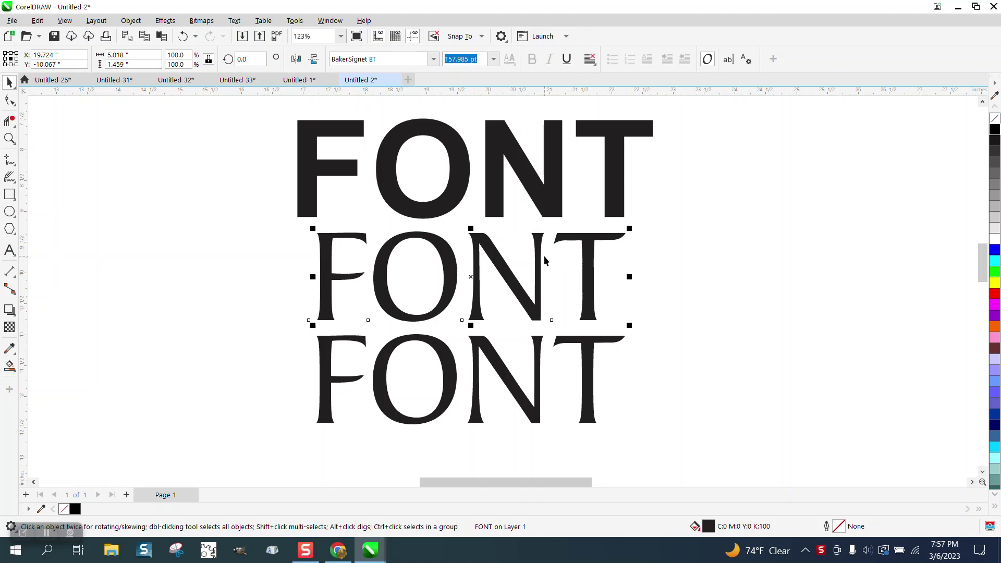
With the middle FONT word selected, bring up its Outline Pen settings.
click(585, 355)
click(584, 306)
double_click(839, 527)
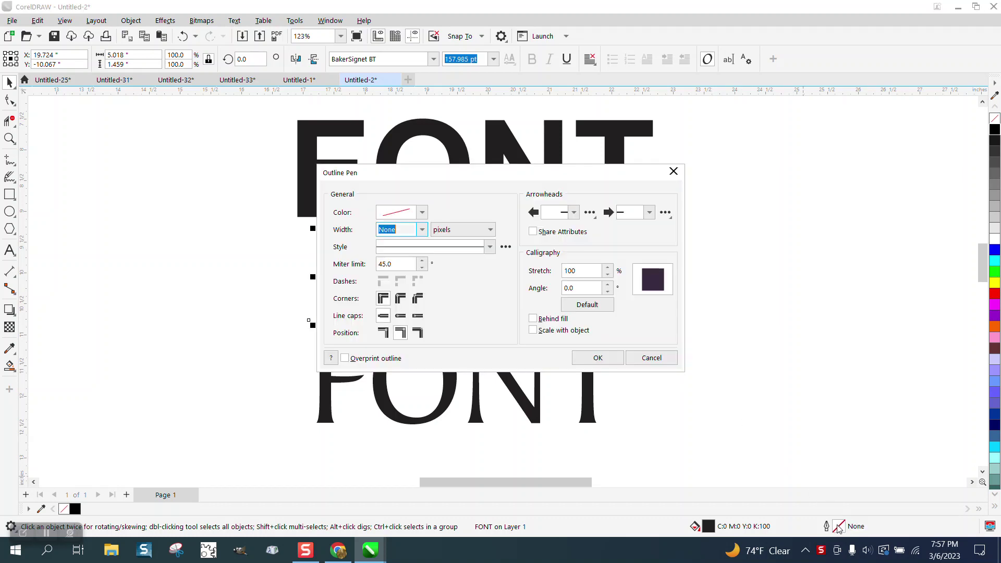
drag(499, 174, 743, 157)
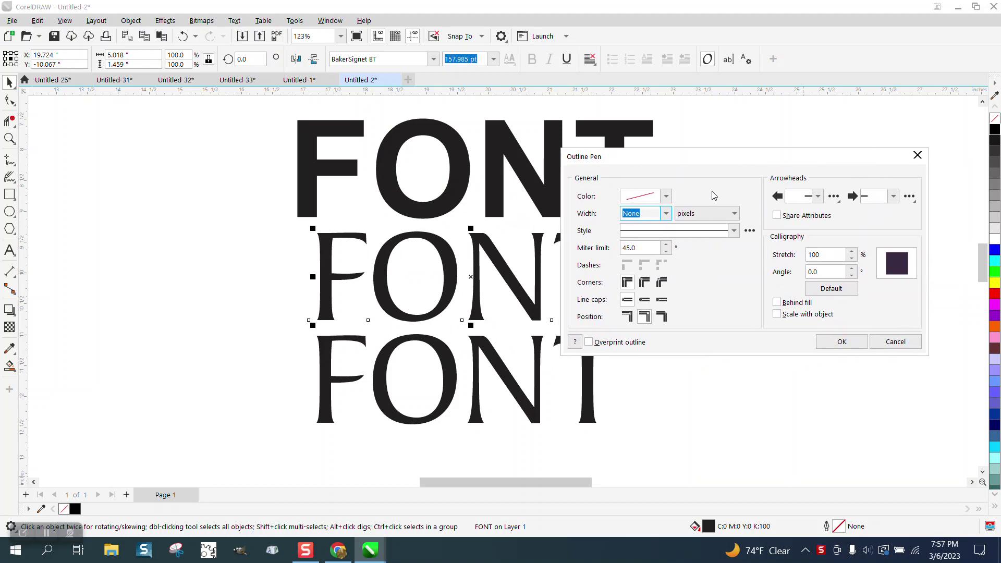
Set the middle word's outline width to 20 px (after trying 16 px) and apply it.
click(665, 214)
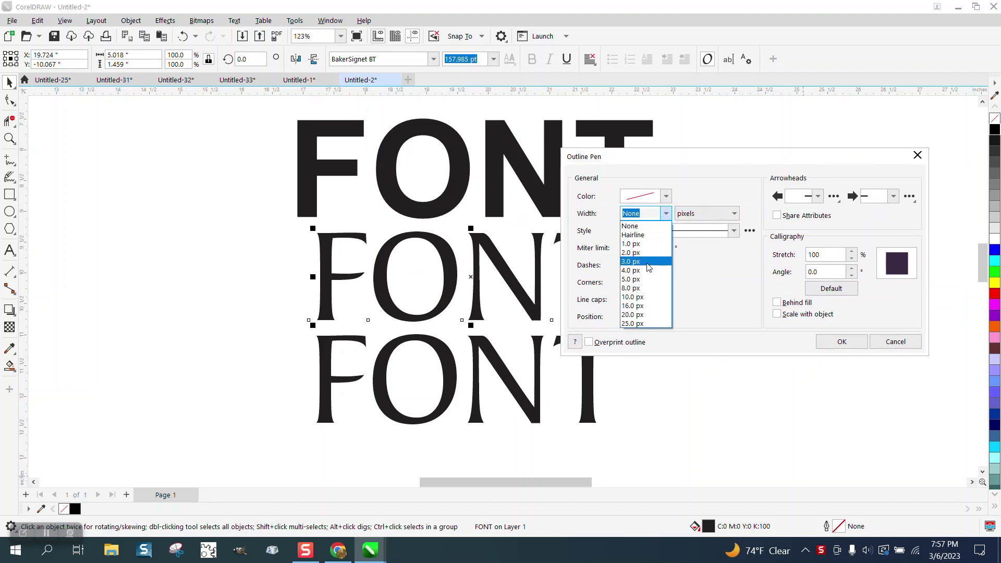
click(642, 308)
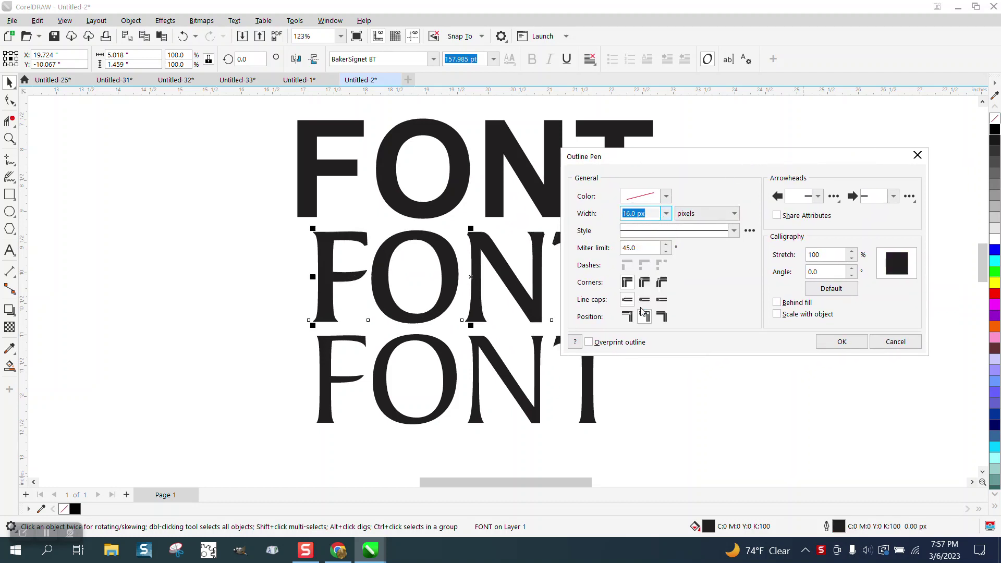
click(665, 213)
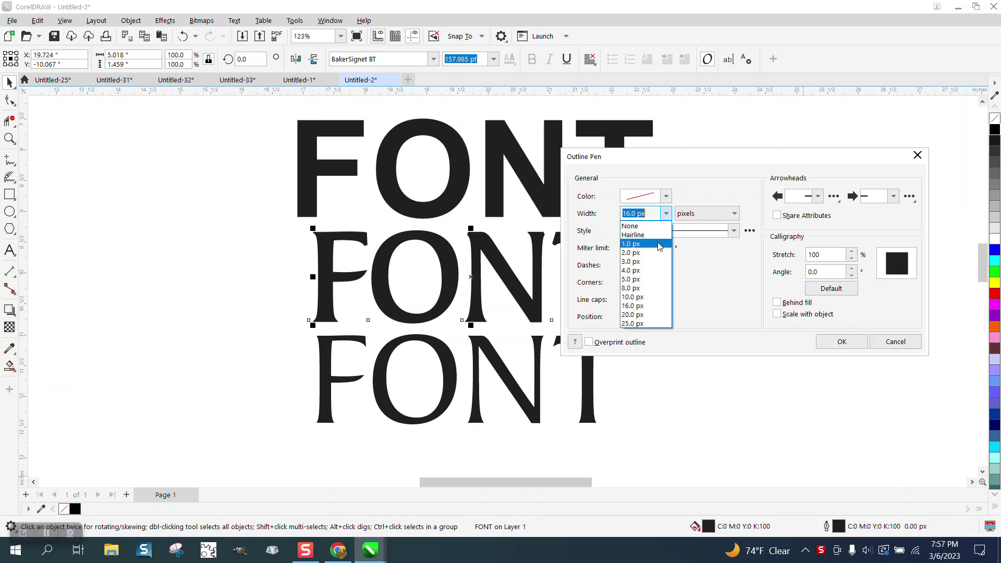
click(636, 315)
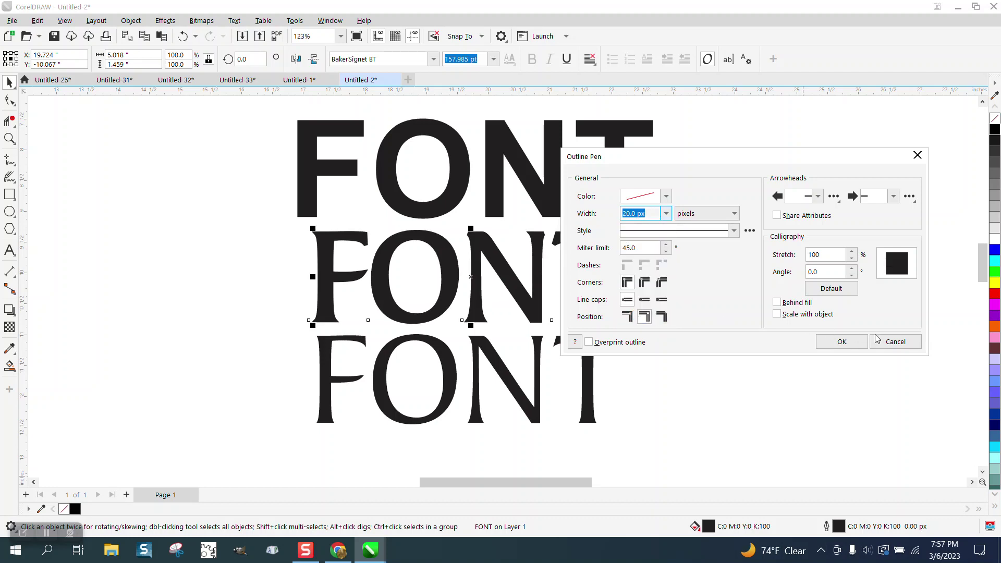
click(895, 342)
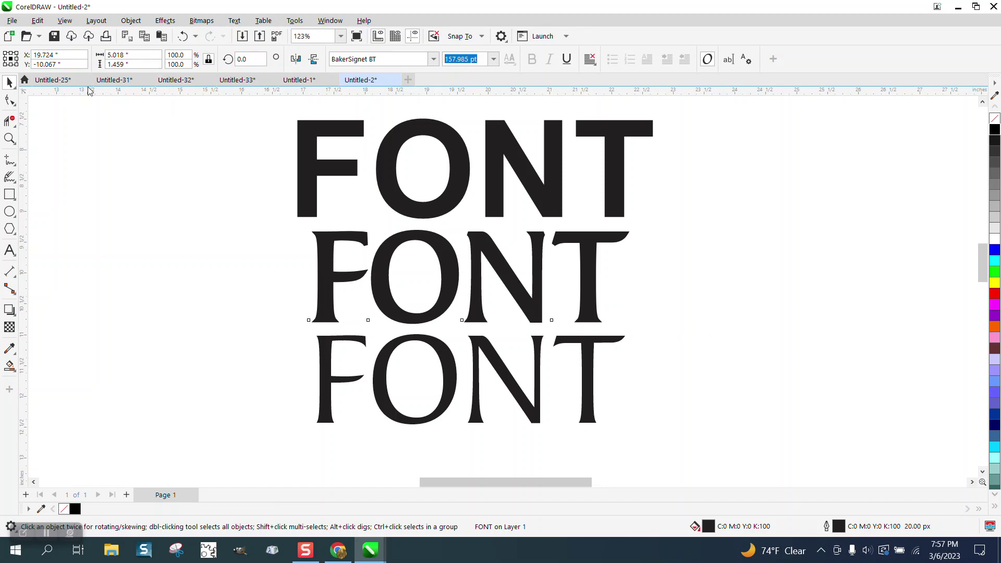
Select the bottom FONT word and use the Shape tool to pick only its letter F.
click(10, 85)
click(404, 309)
click(438, 350)
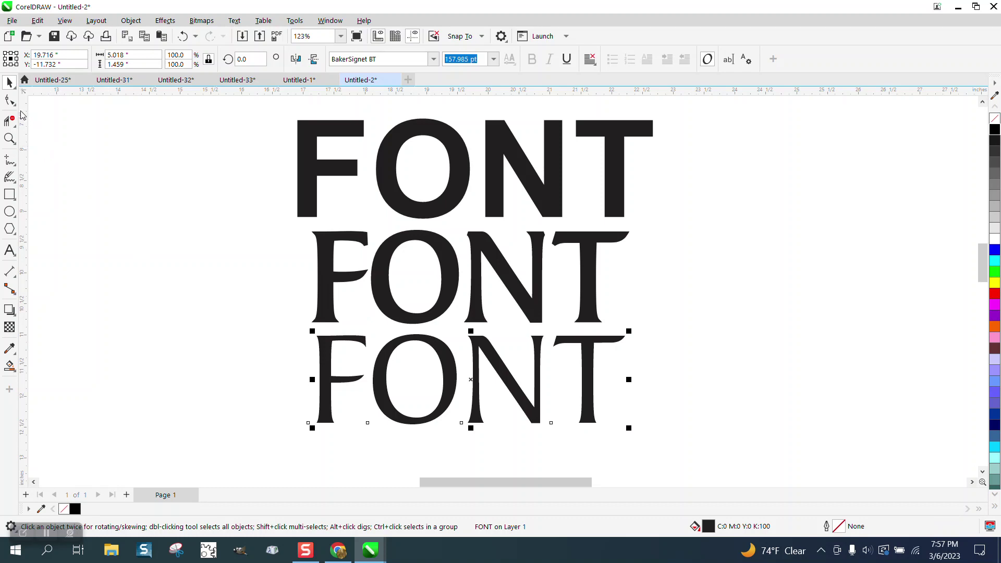
click(11, 100)
click(46, 100)
click(310, 425)
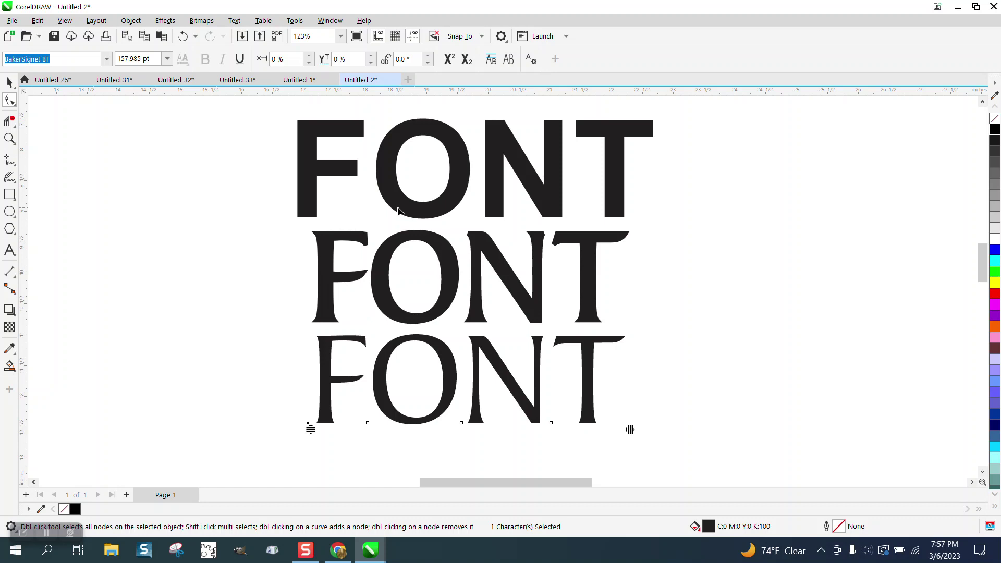
Give the bottom word's letter F a 20 px outline via F12, then reselect the F.
key(F12)
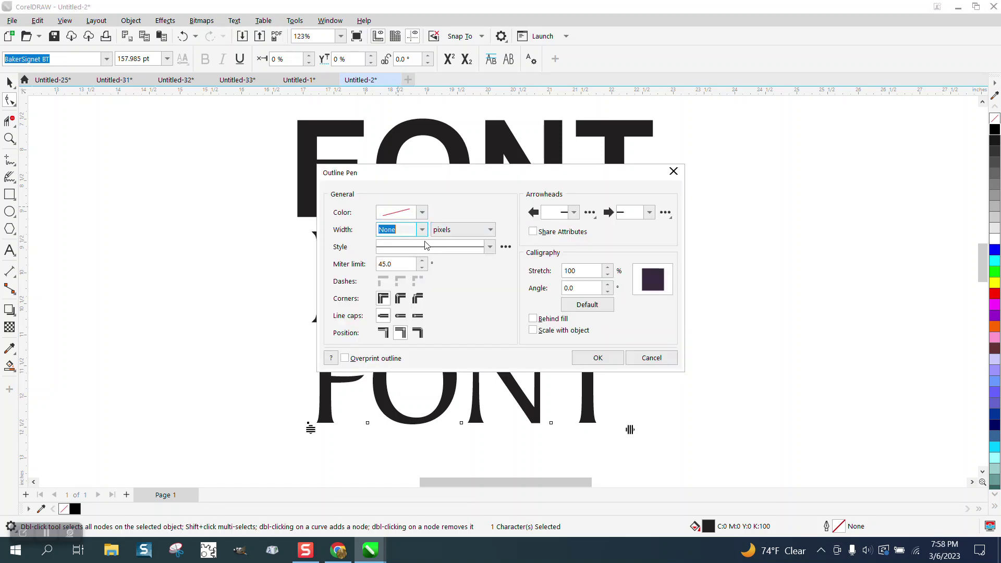
click(423, 229)
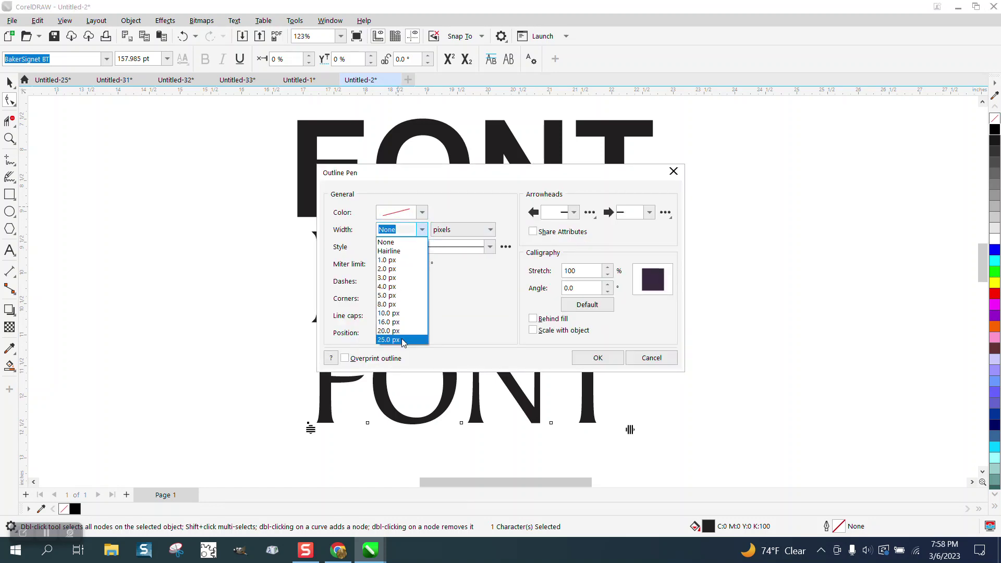
click(389, 331)
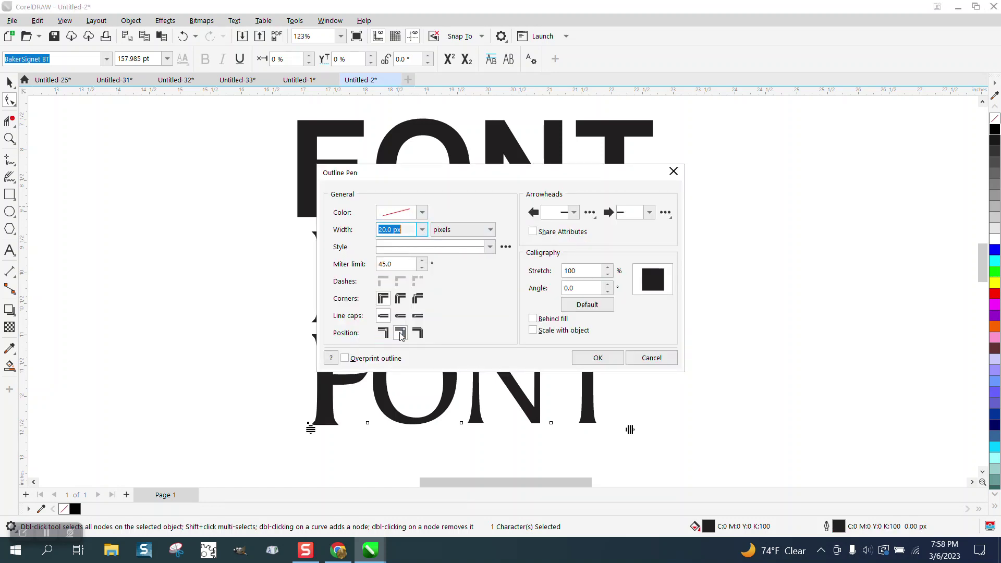
click(598, 358)
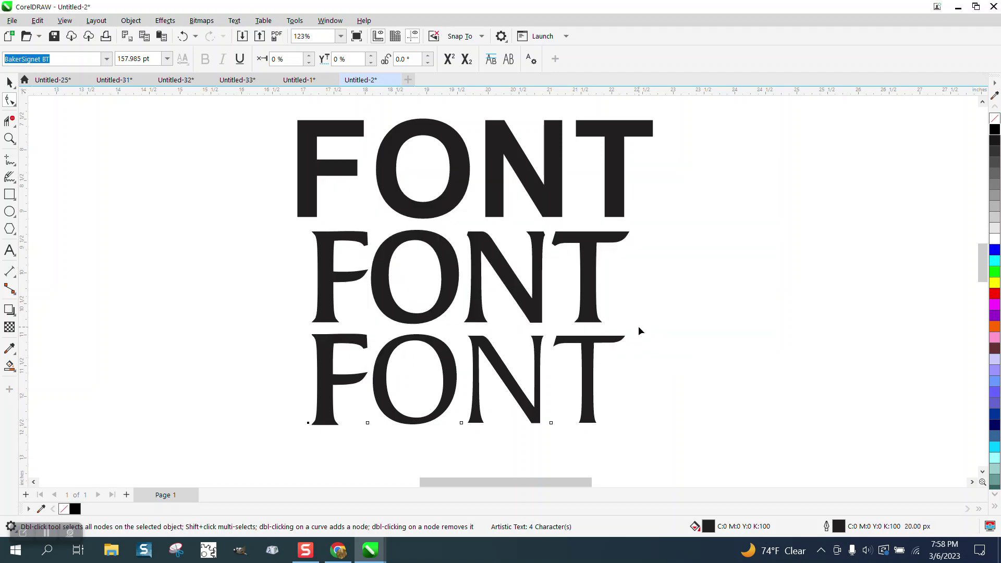
click(452, 362)
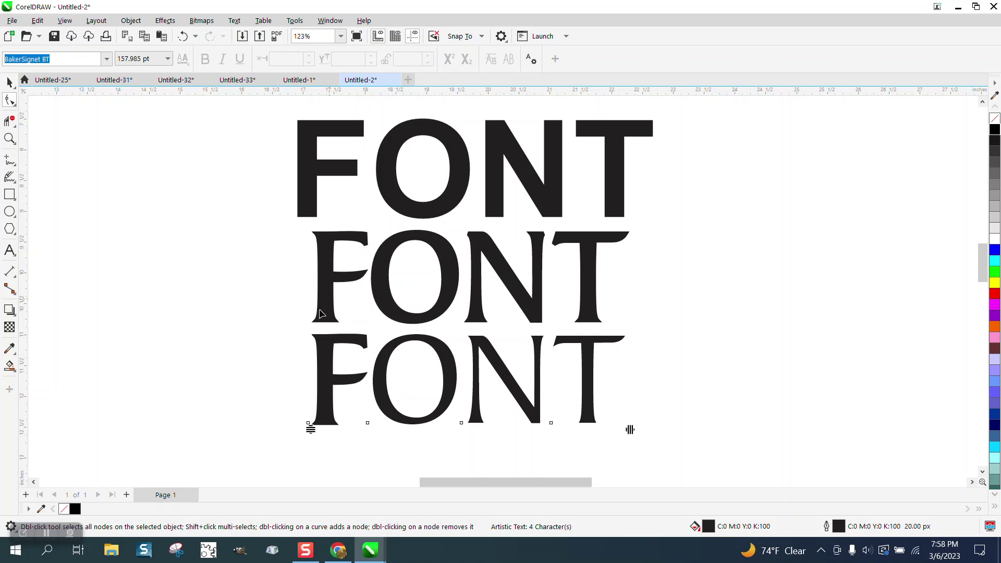
click(310, 428)
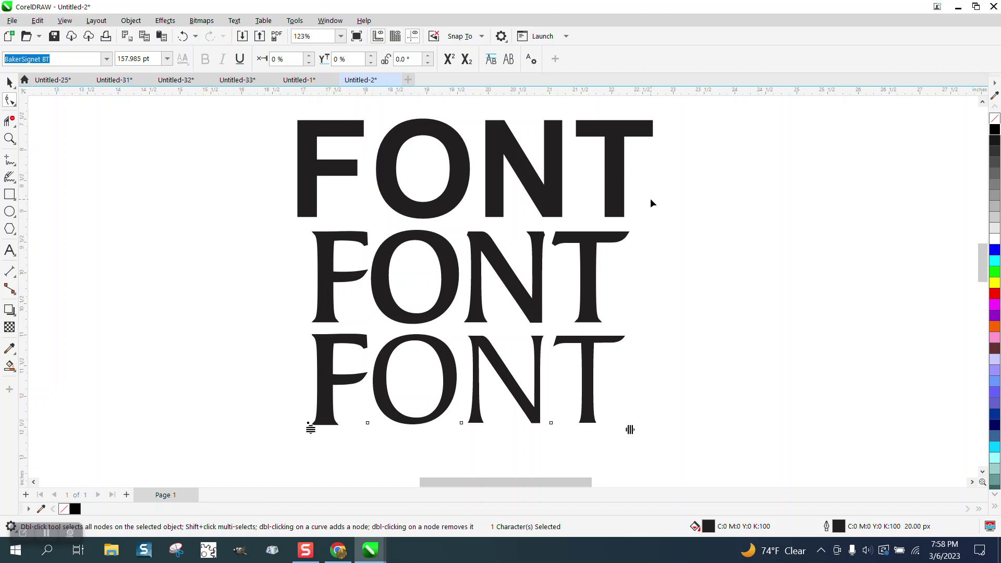
Raise the F's outline width to 30 px and zoom in closer on the three words.
key(F12)
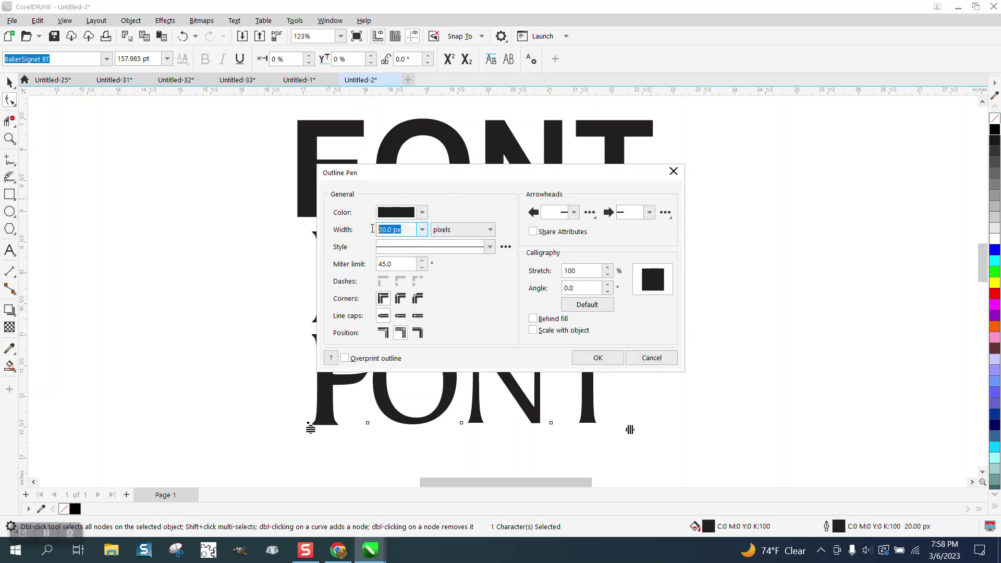
text(30)
drag(485, 173, 634, 163)
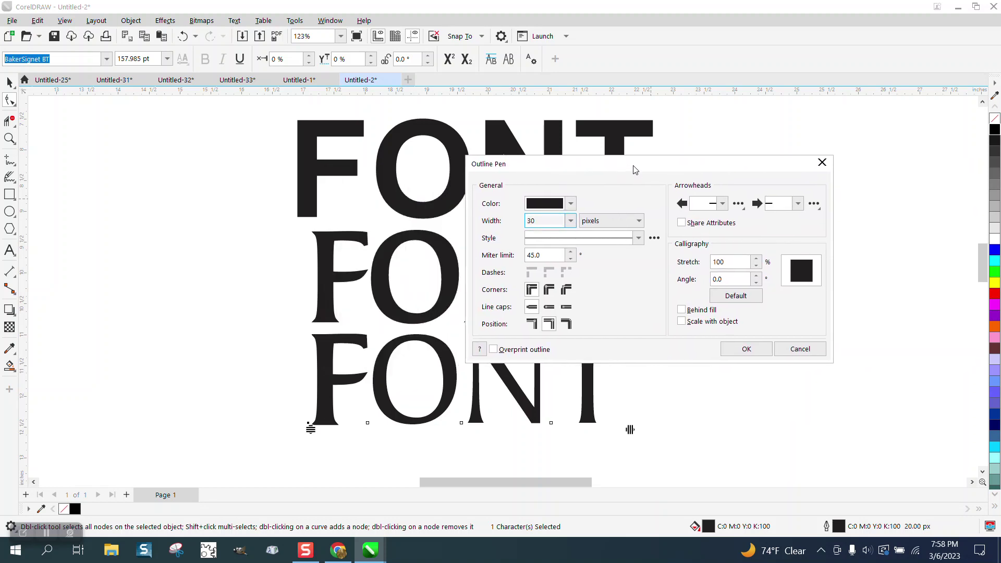
click(747, 348)
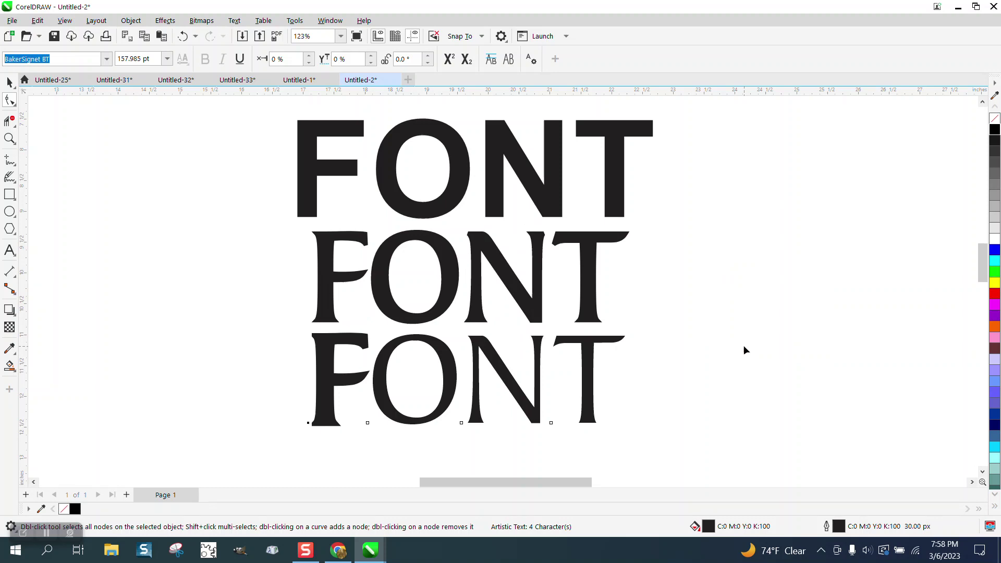
click(9, 139)
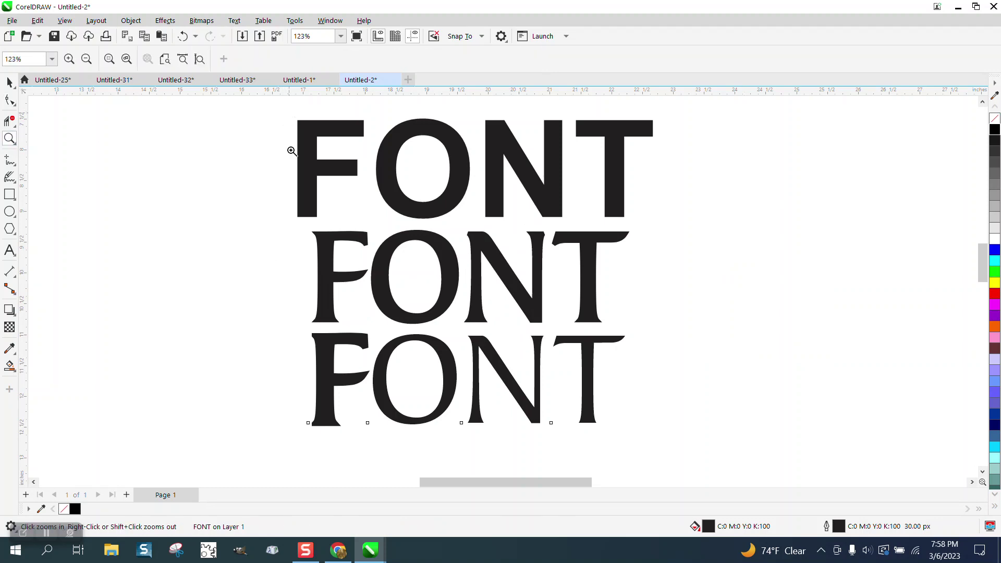
drag(290, 116, 704, 462)
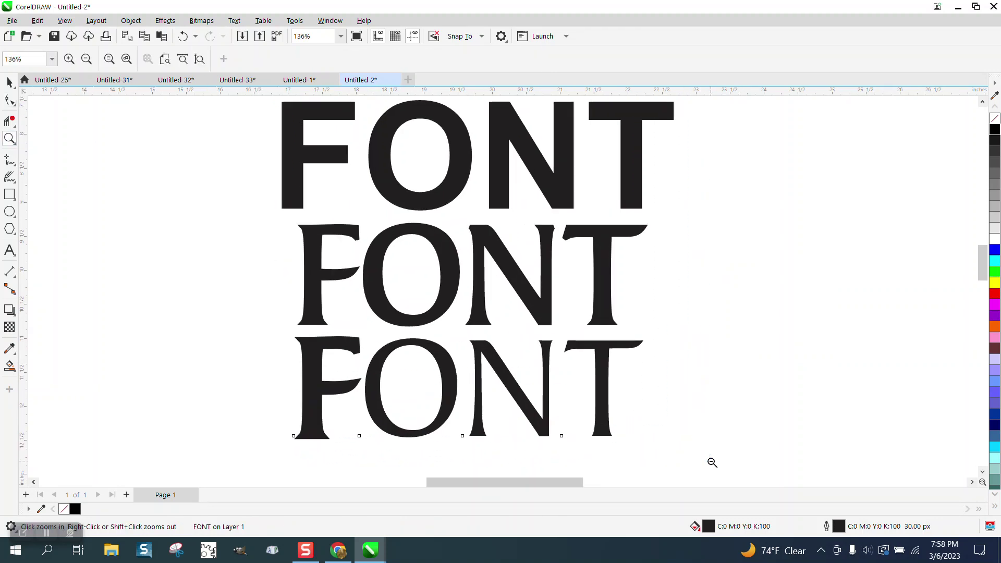